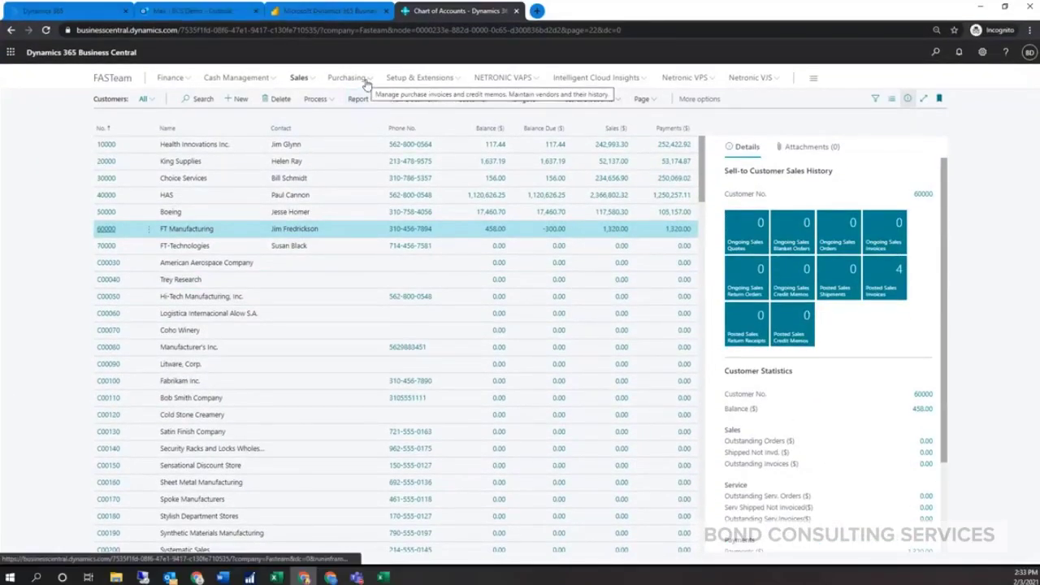
Step: Switch from the Business Central customer list to the Outlook BCS mail folder
click(210, 11)
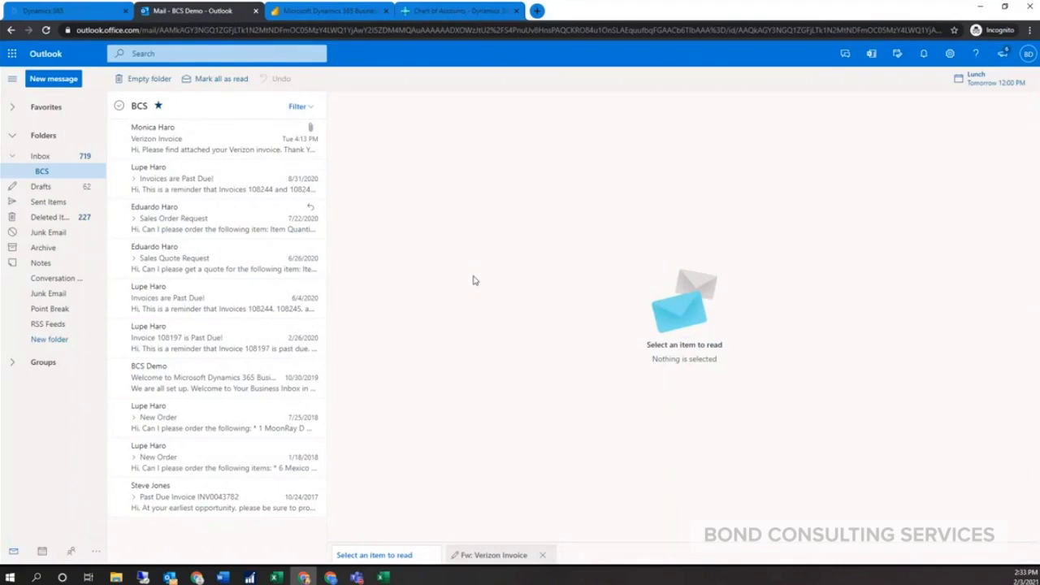
Step: Open the Verizon Invoice email carrying the VerizonAugustBill.pdf attachment
click(186, 141)
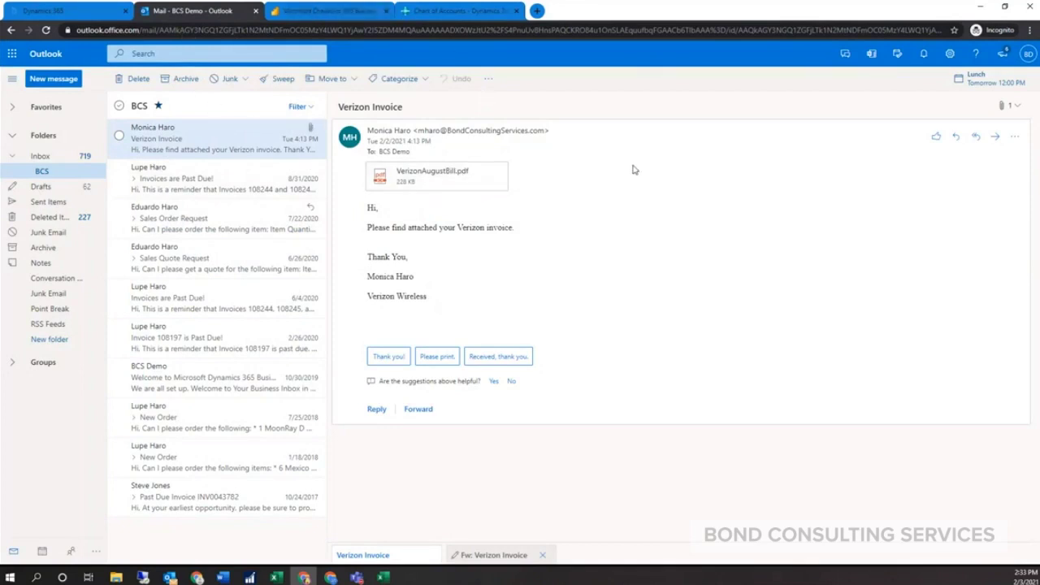
click(1015, 138)
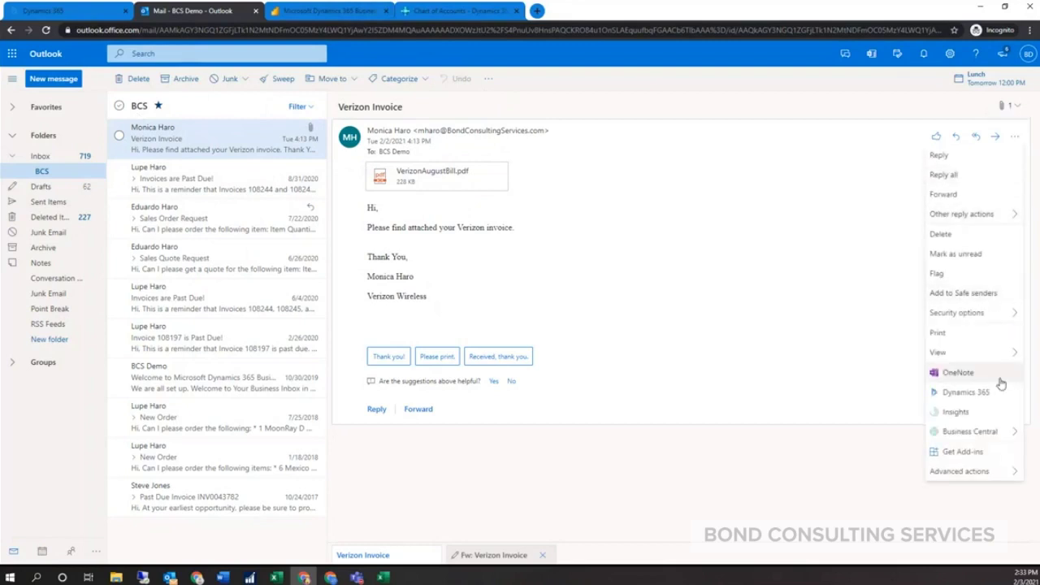
Step: Show Business Central Contact Insights for vendor 50000 Verizon, with its 215.23 balance
mouse_move(994, 440)
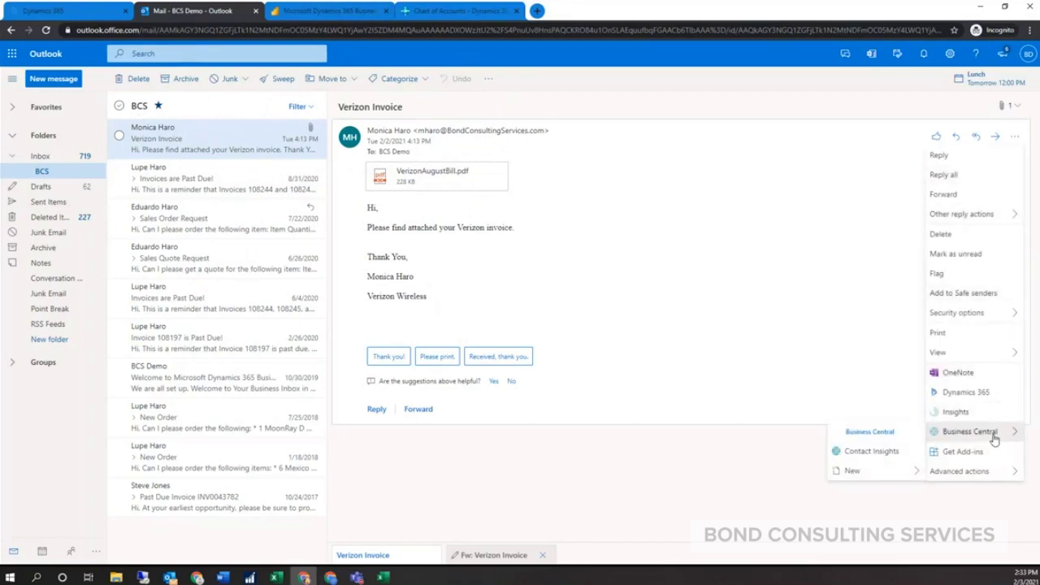
click(893, 458)
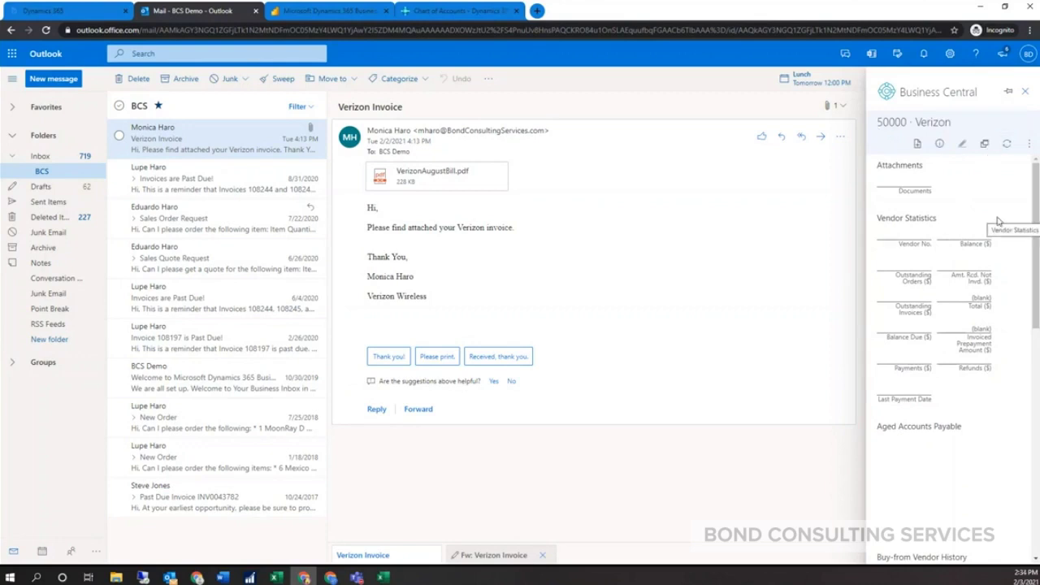
scroll(996, 224, down, 10)
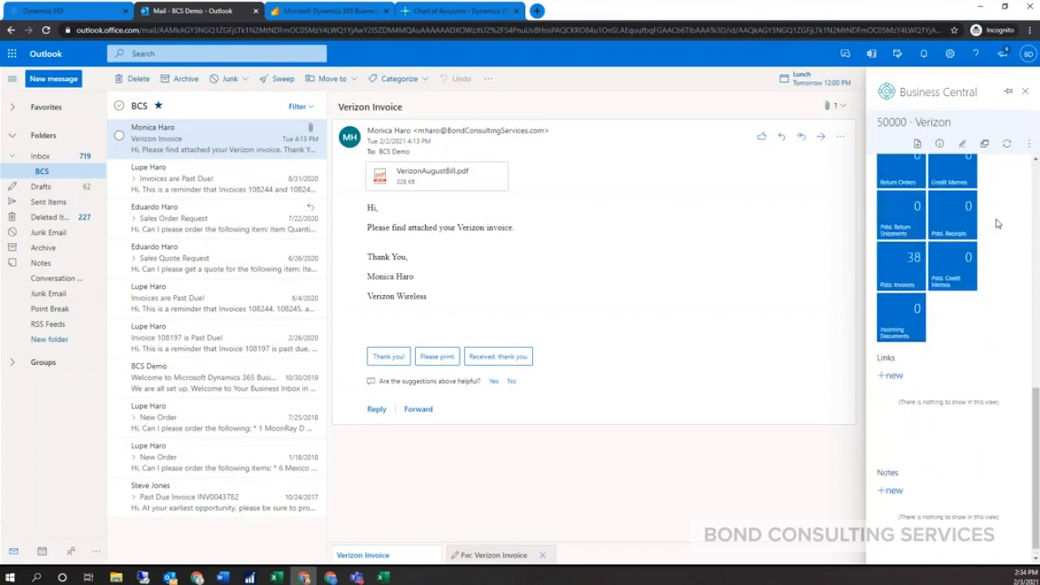
scroll(997, 226, up, 10)
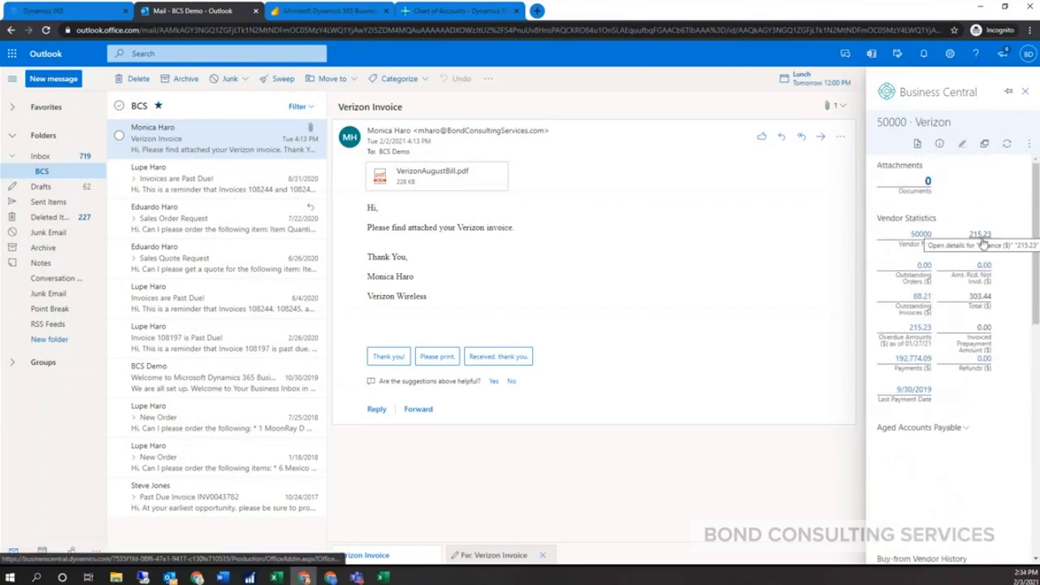
click(1028, 146)
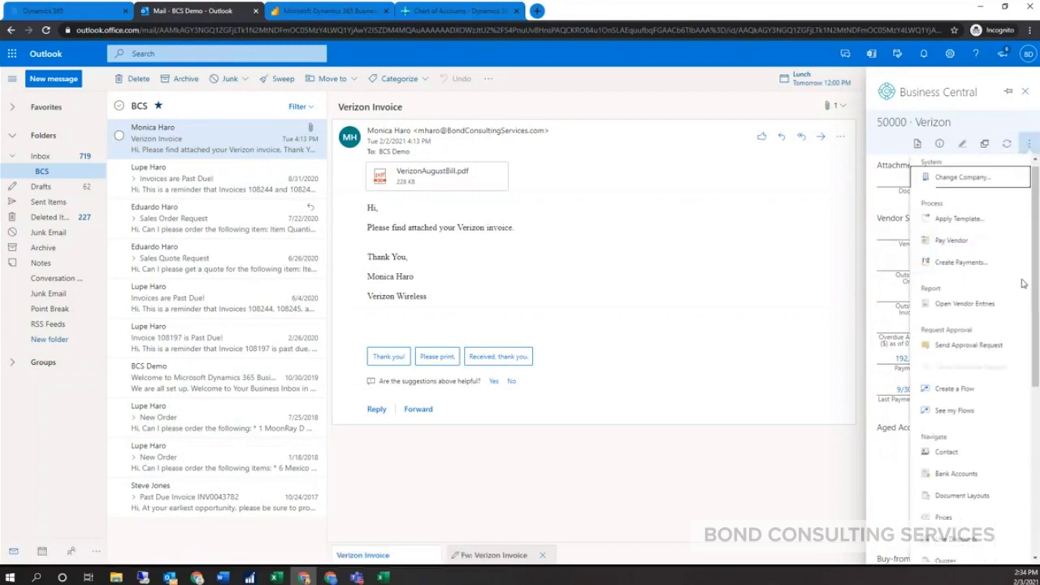
Step: Send VerizonAugustBill.pdf to Business Central's OCR service and acknowledge the success message
scroll(998, 319, down, 3)
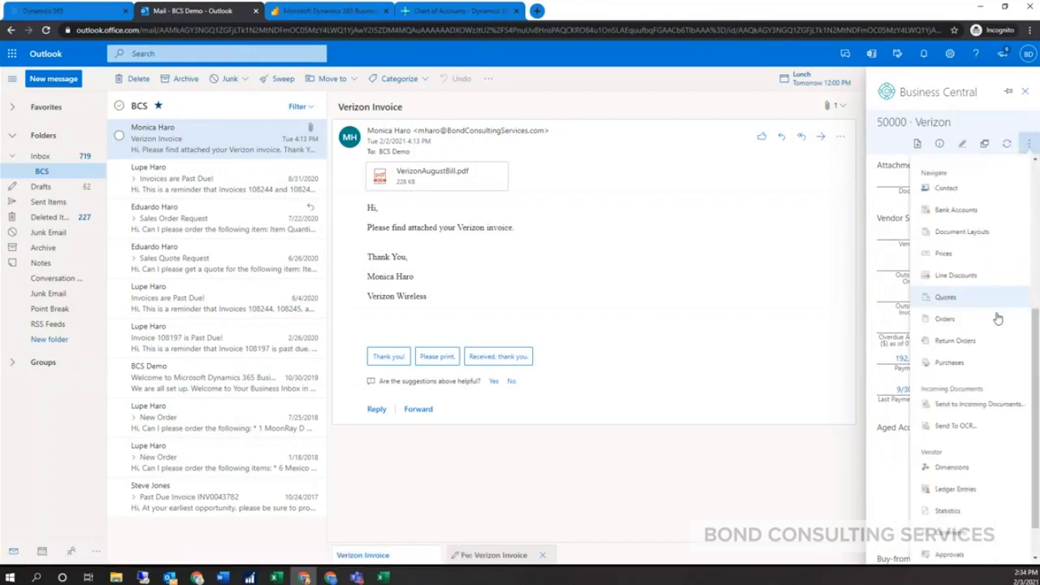
click(967, 425)
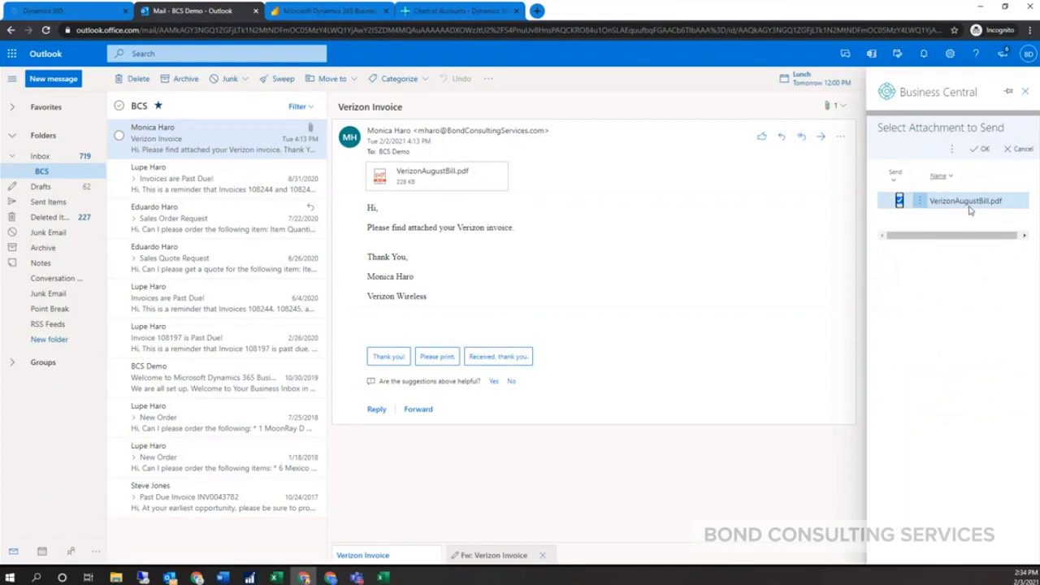
click(981, 153)
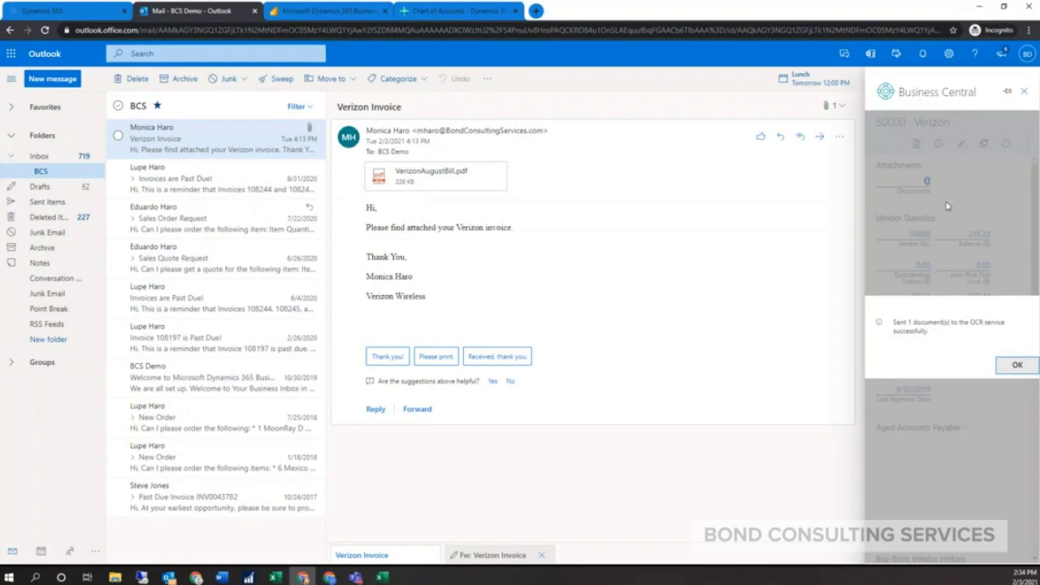
click(1018, 367)
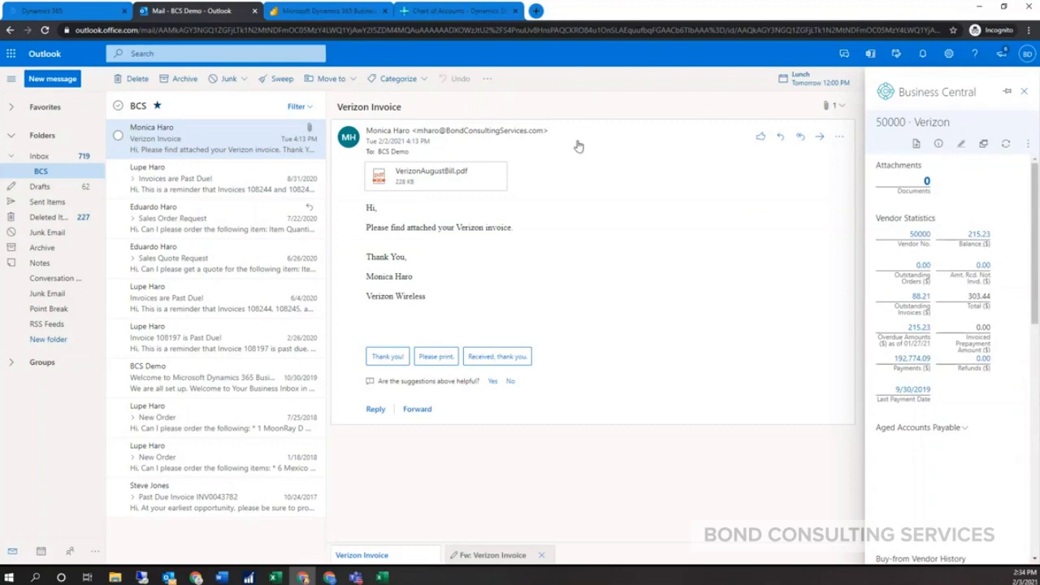
click(433, 11)
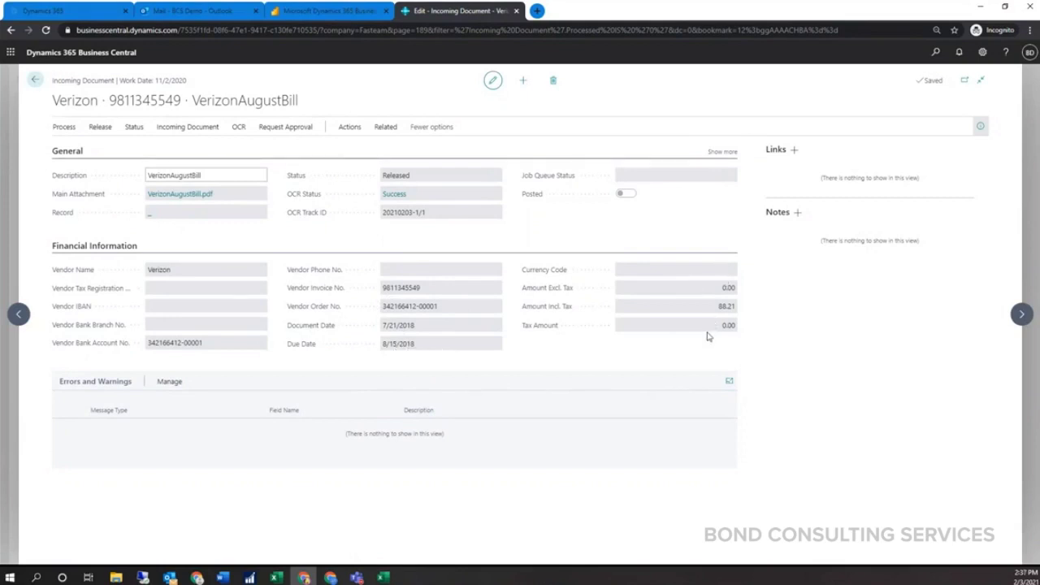
Step: Check the Verizon incoming document's OCR processing, then go to the Purchase Invoices list
click(64, 126)
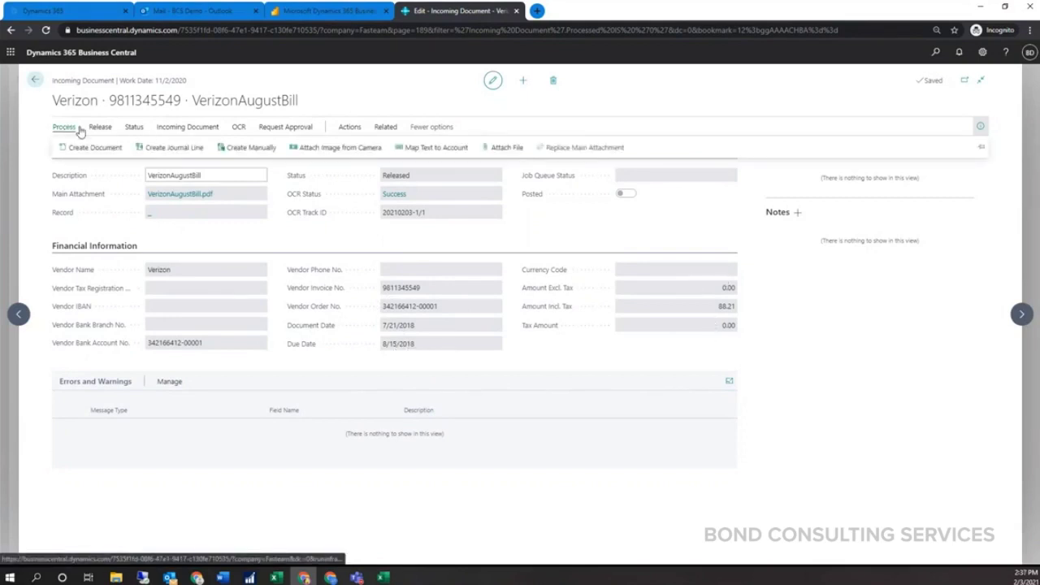
click(34, 80)
click(34, 83)
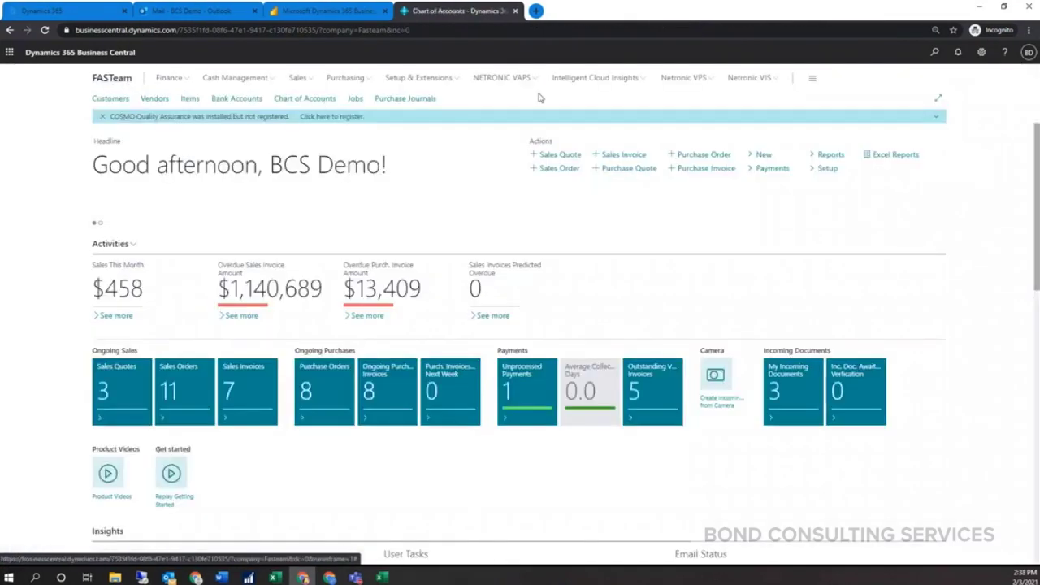
click(358, 79)
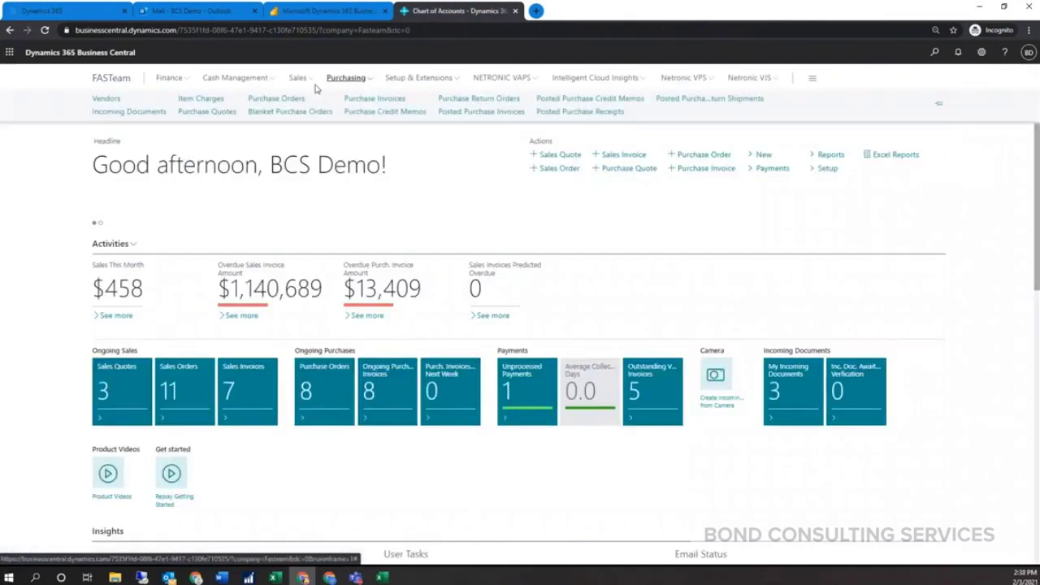
click(375, 99)
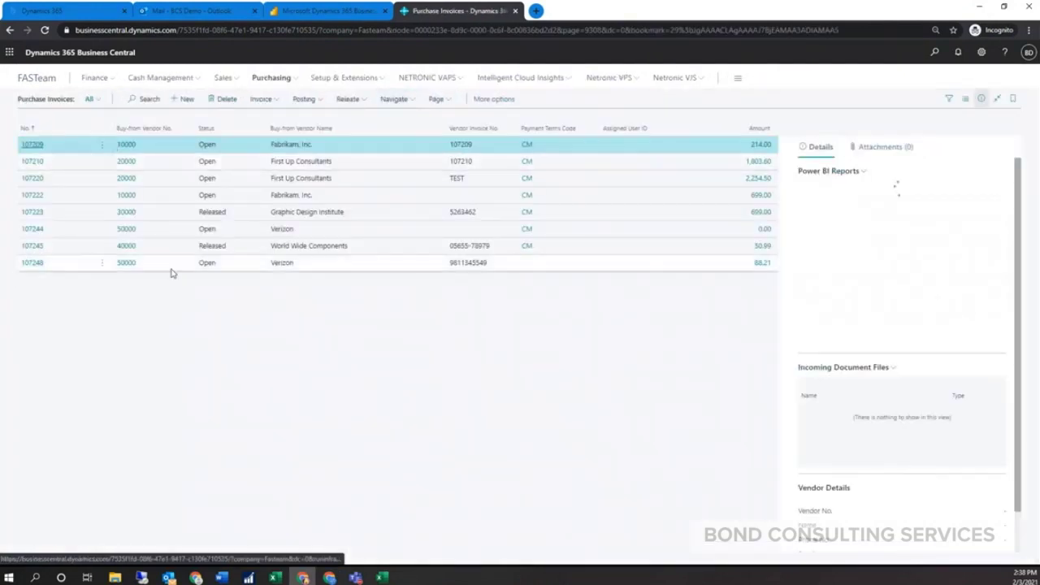
Step: Open invoice 107248, check its VerizonAugustBill attachment and the G/L 61300 'August Telephone Bill' line
click(34, 263)
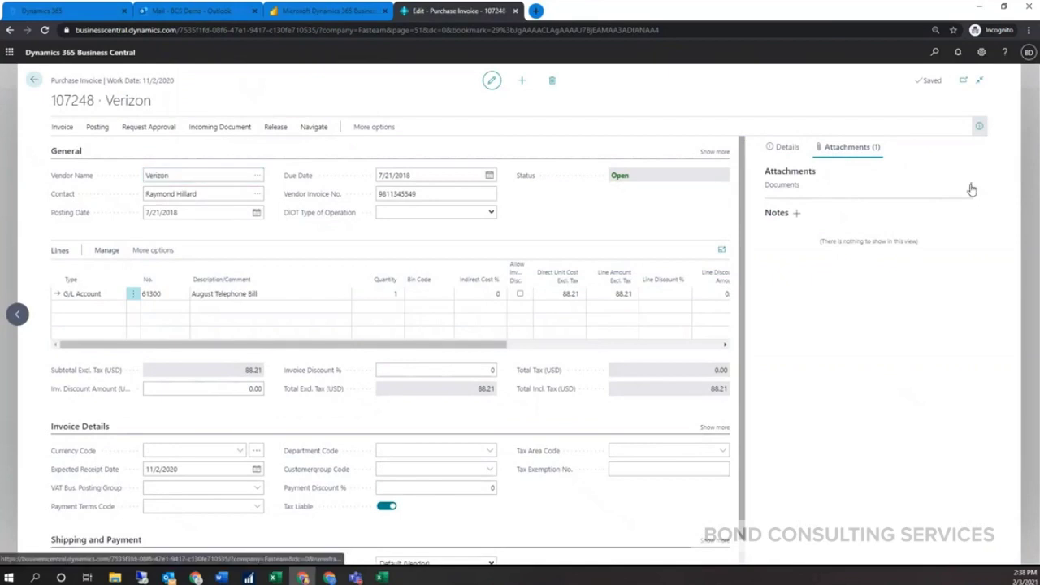
click(971, 186)
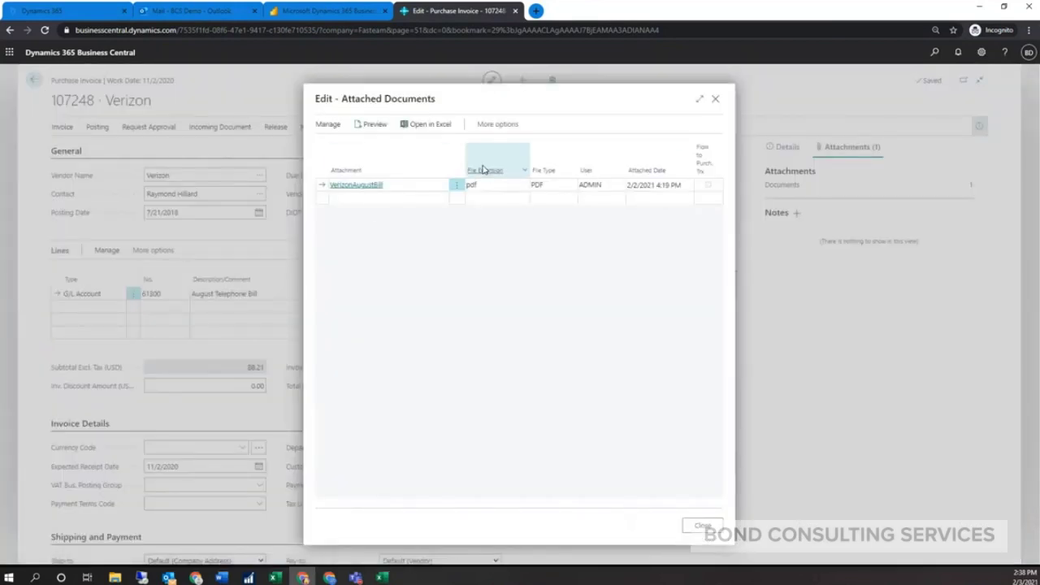
click(715, 100)
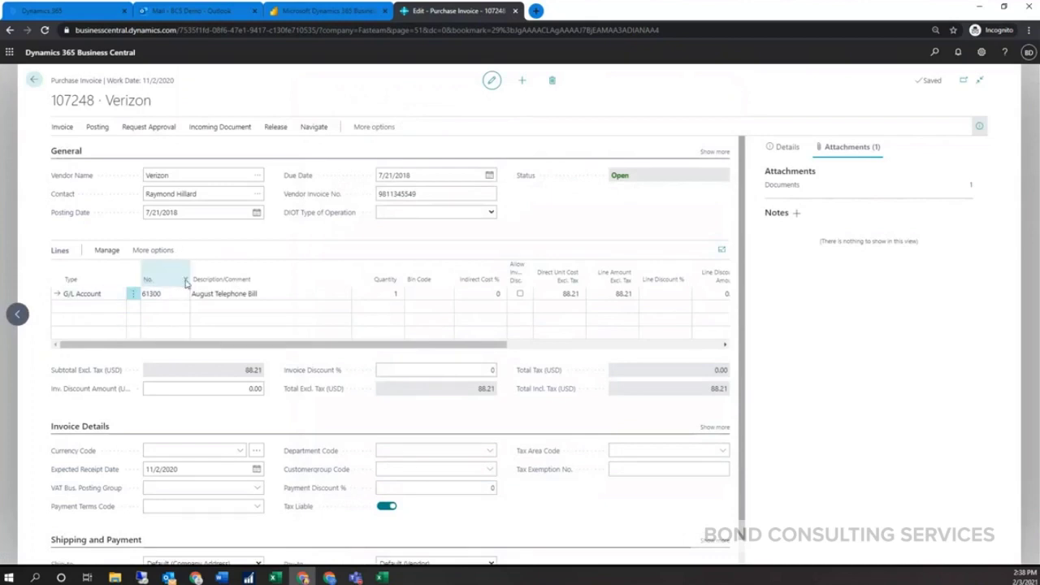
click(160, 294)
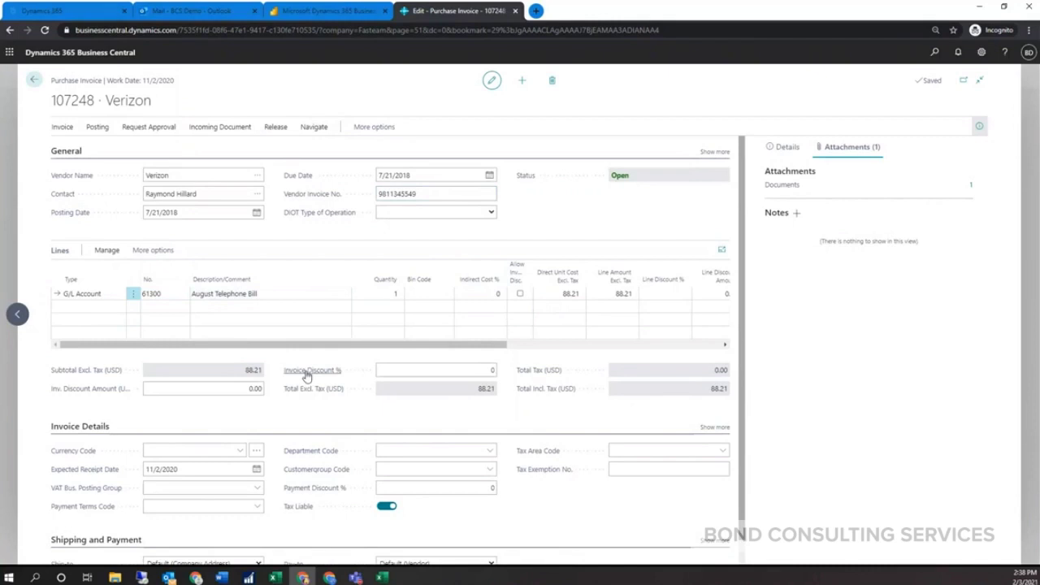
mouse_move(307, 375)
scroll(162, 366, down, 1)
scroll(304, 339, up, 1)
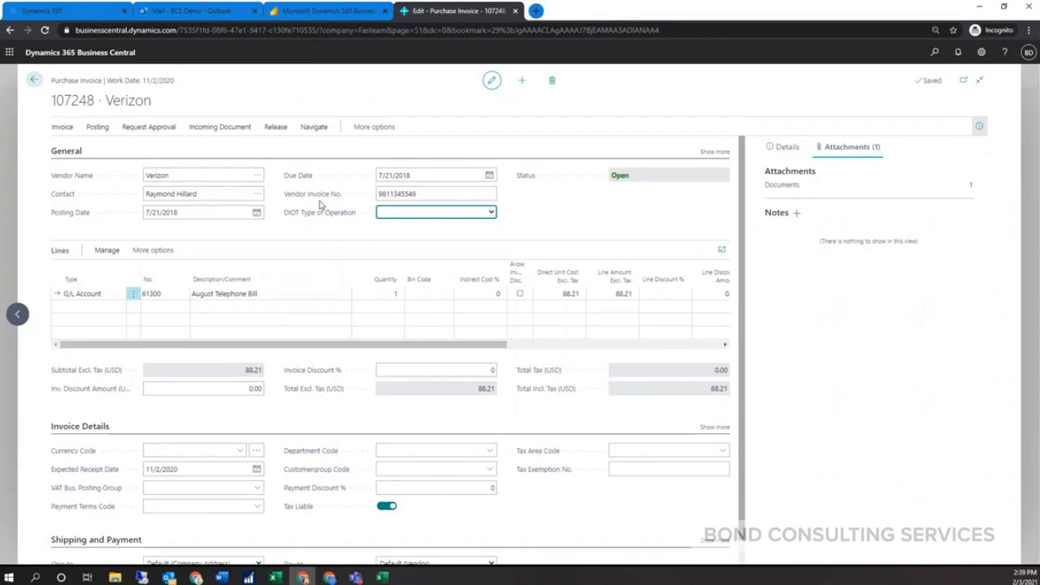
Step: Send Verizon purchase invoice 107248 for approval
click(150, 130)
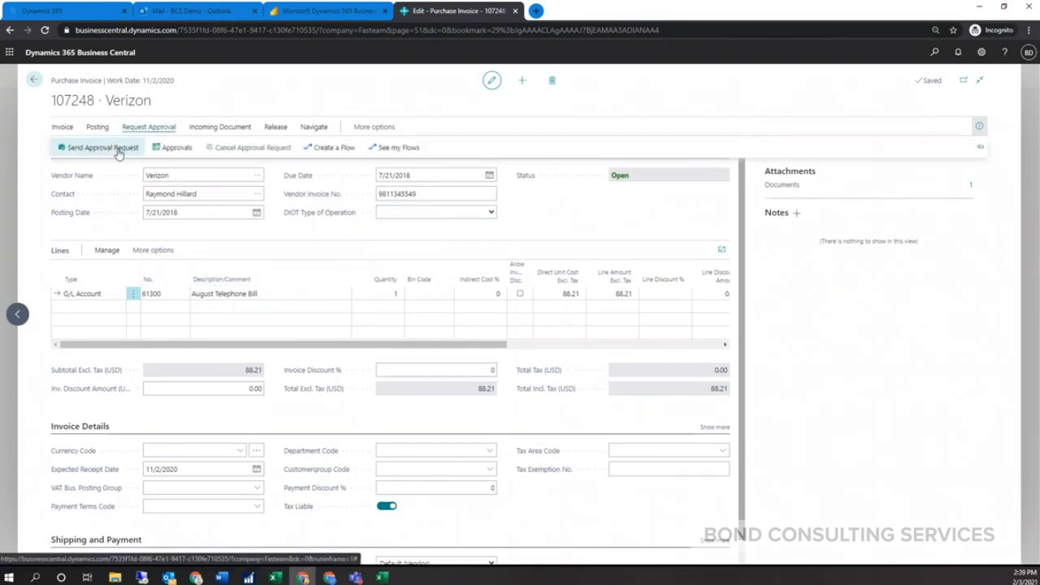
click(120, 151)
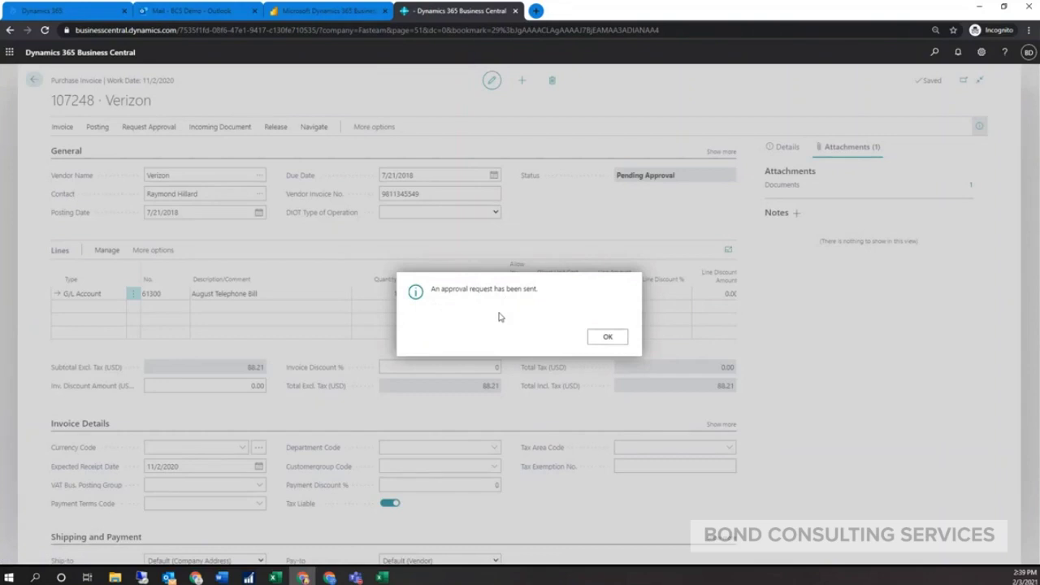
click(608, 338)
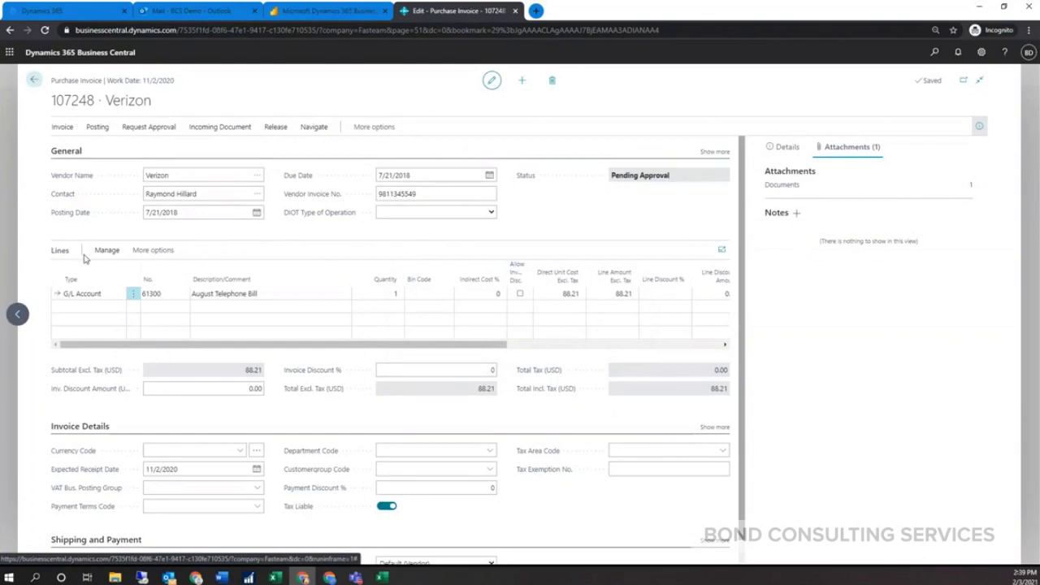
Step: Close the saved, unposted invoice and move to the approving manager's window
mouse_move(112, 268)
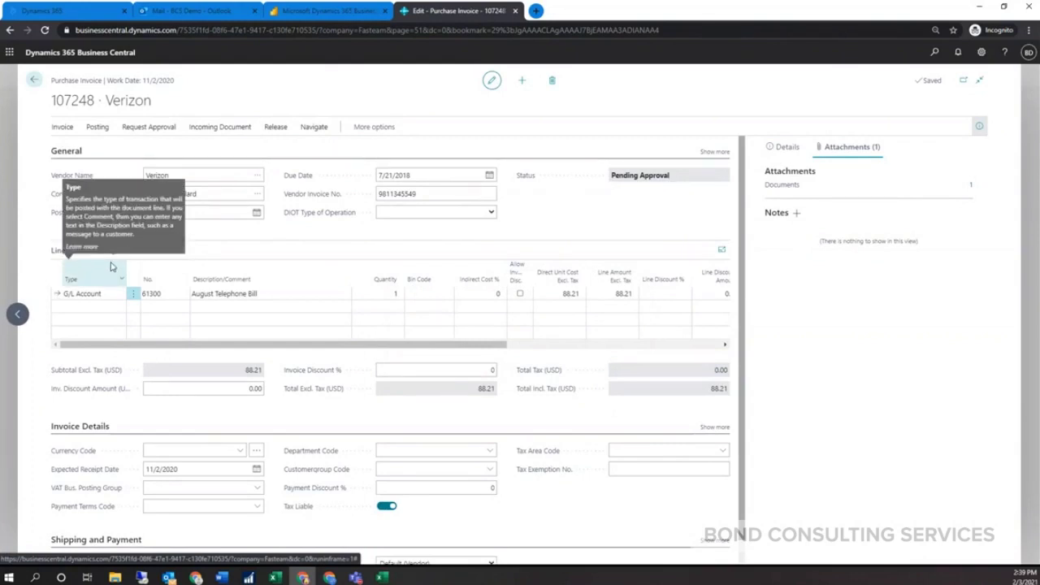
click(30, 82)
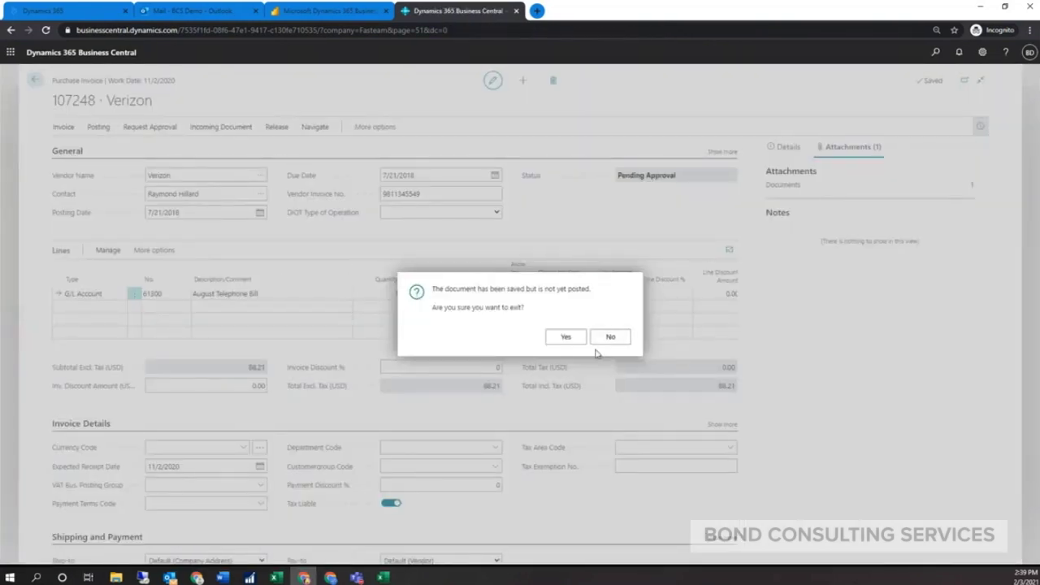
click(565, 336)
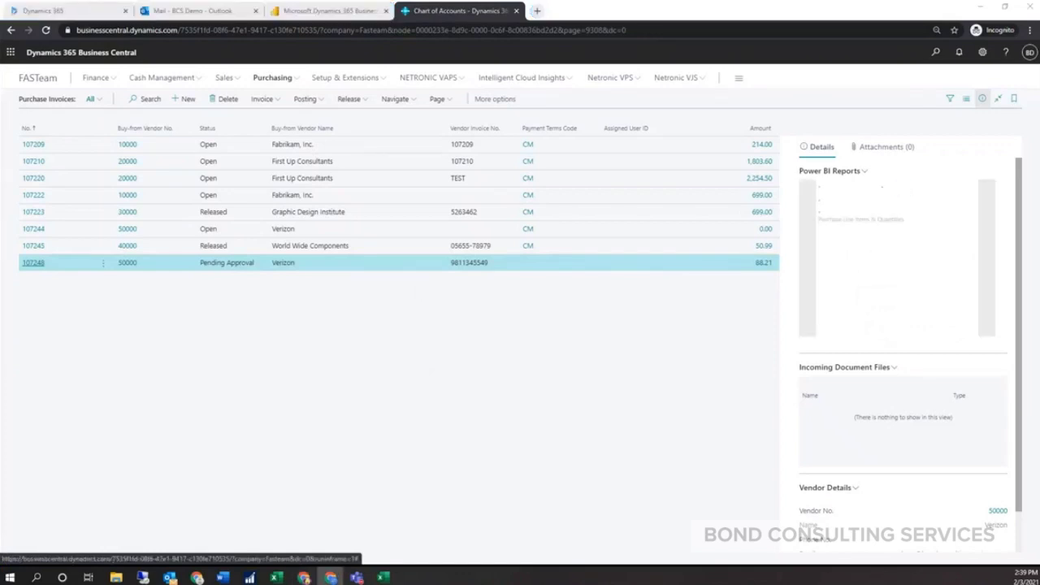
key(alt+Tab)
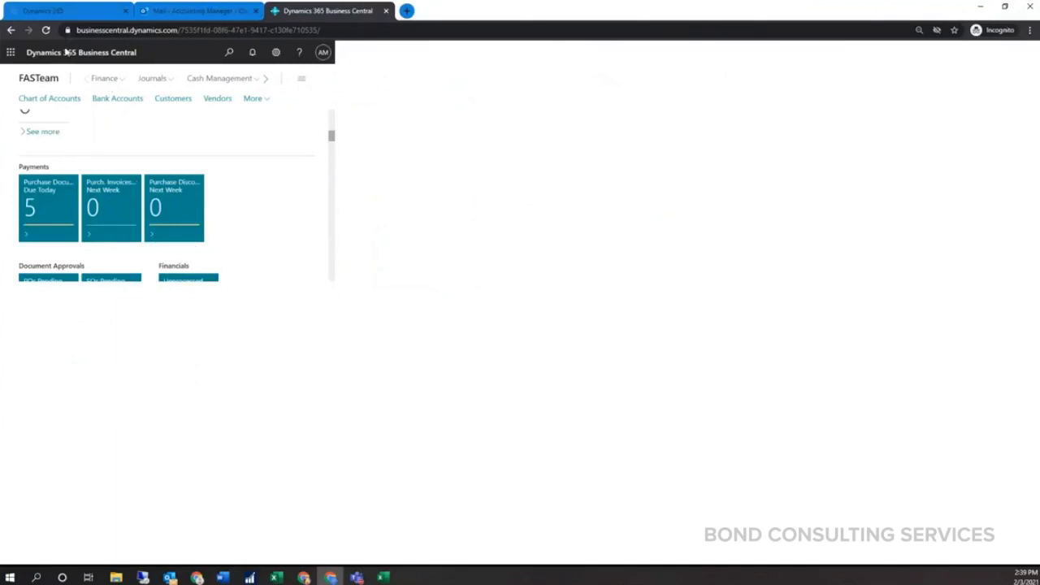
Step: Reload Outlook and view the notification that Purchase Invoice 107248 needs approval
click(46, 30)
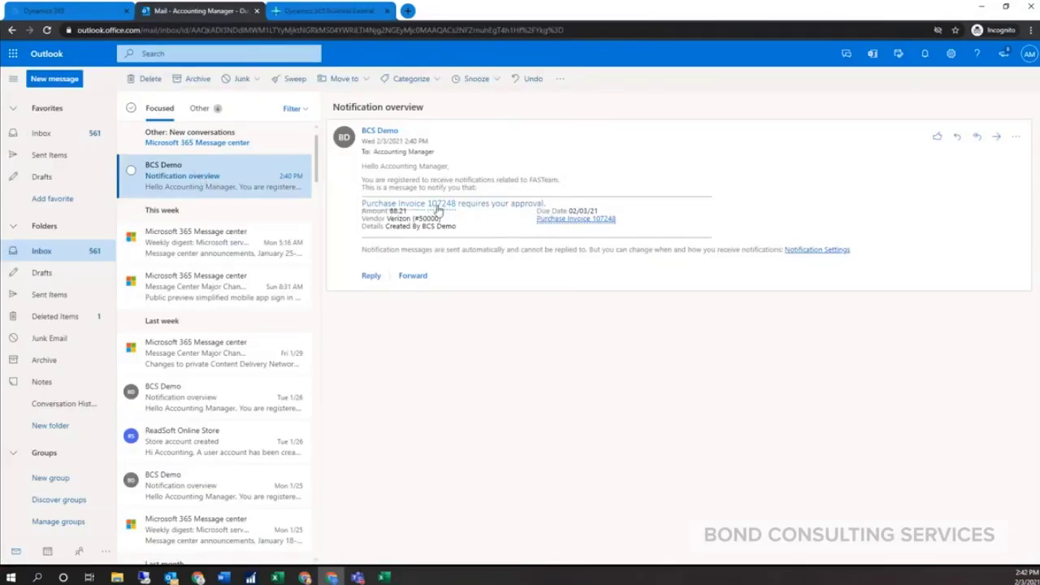
mouse_move(491, 221)
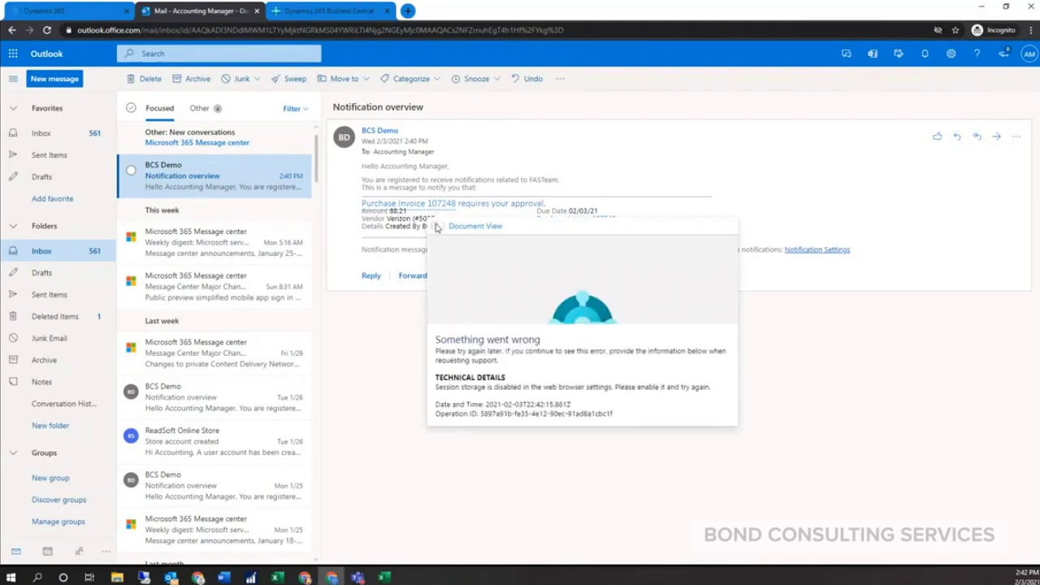
click(1016, 135)
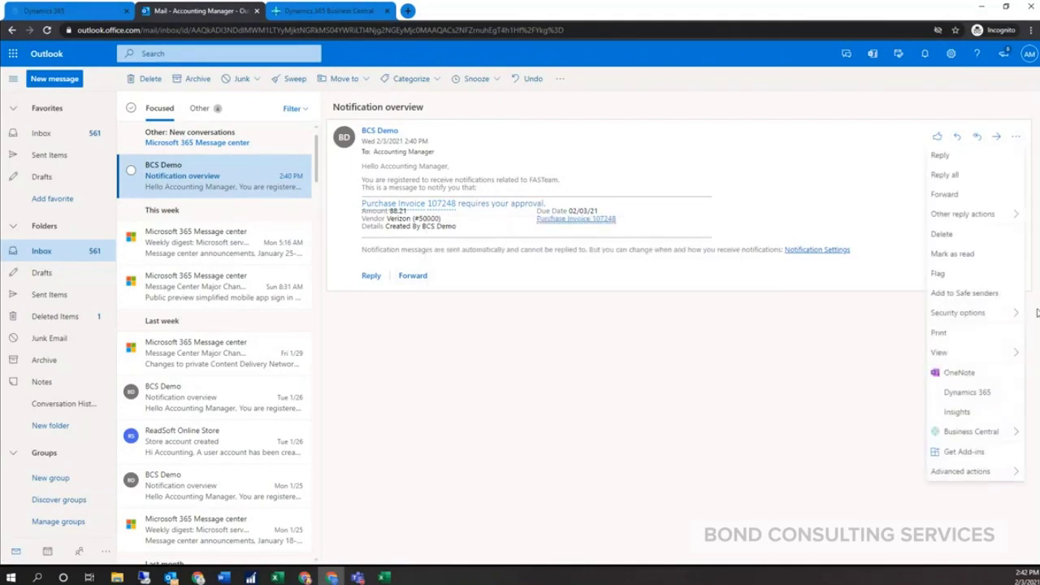
mouse_move(979, 432)
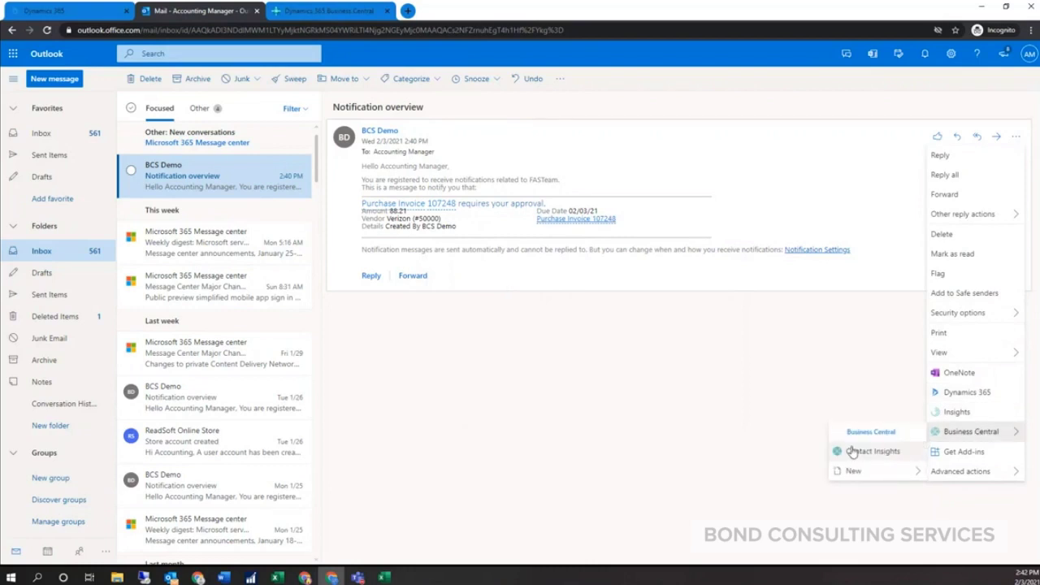
click(558, 334)
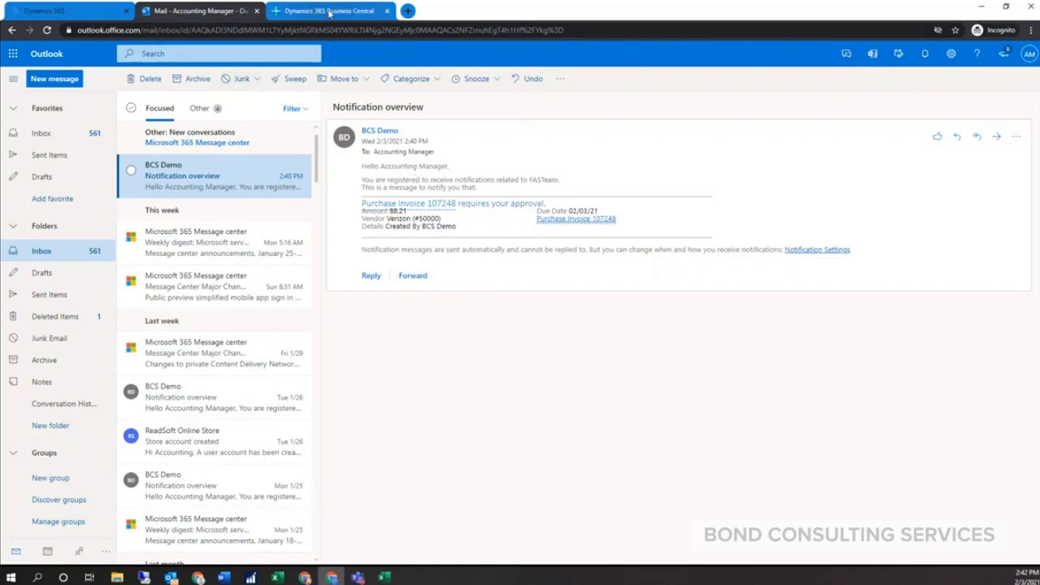
click(330, 12)
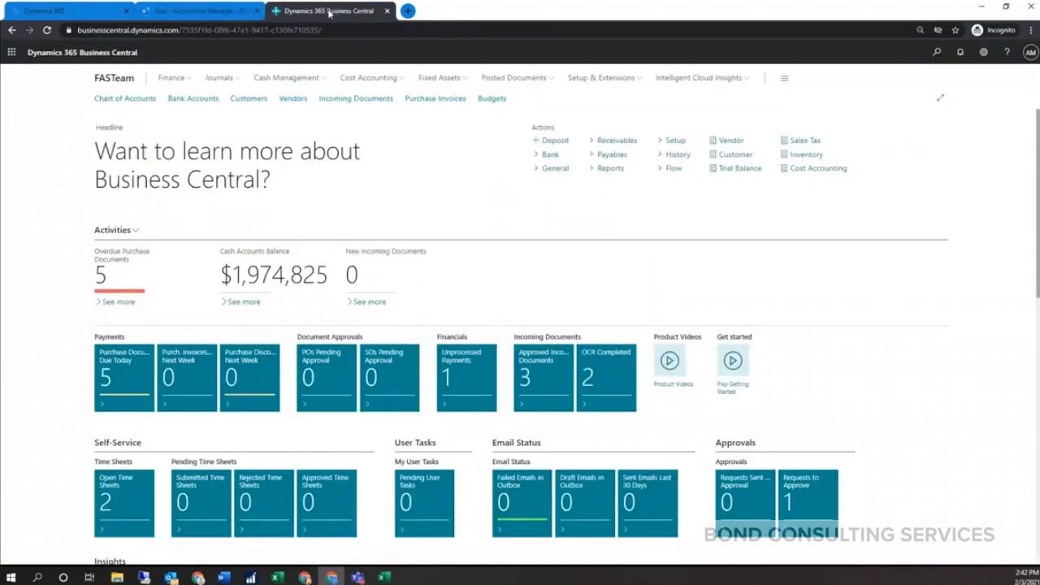
Step: Approve the request for Purchase Invoice 107248, leaving 0 requests to approve
click(815, 509)
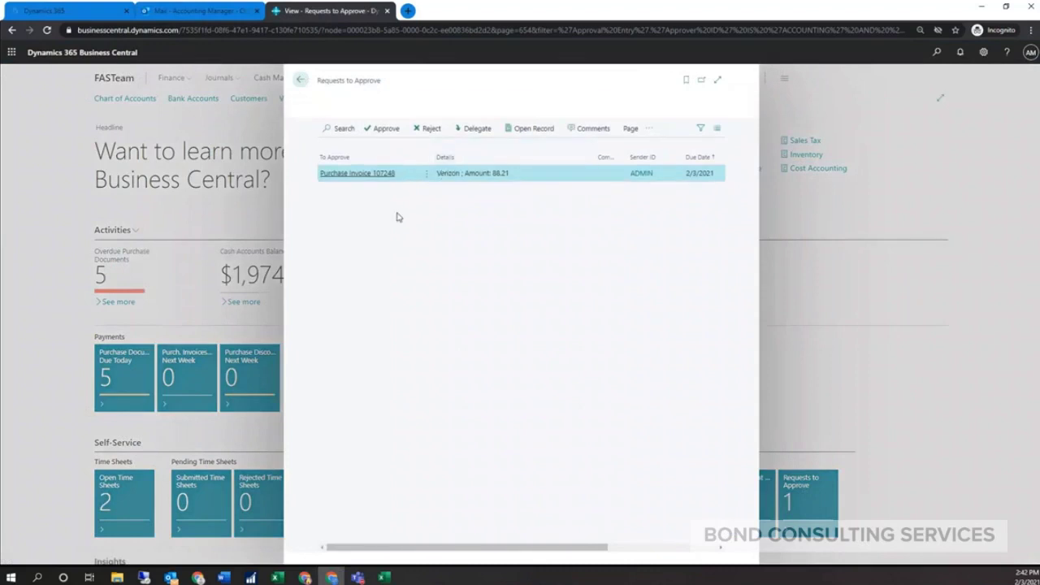
click(385, 128)
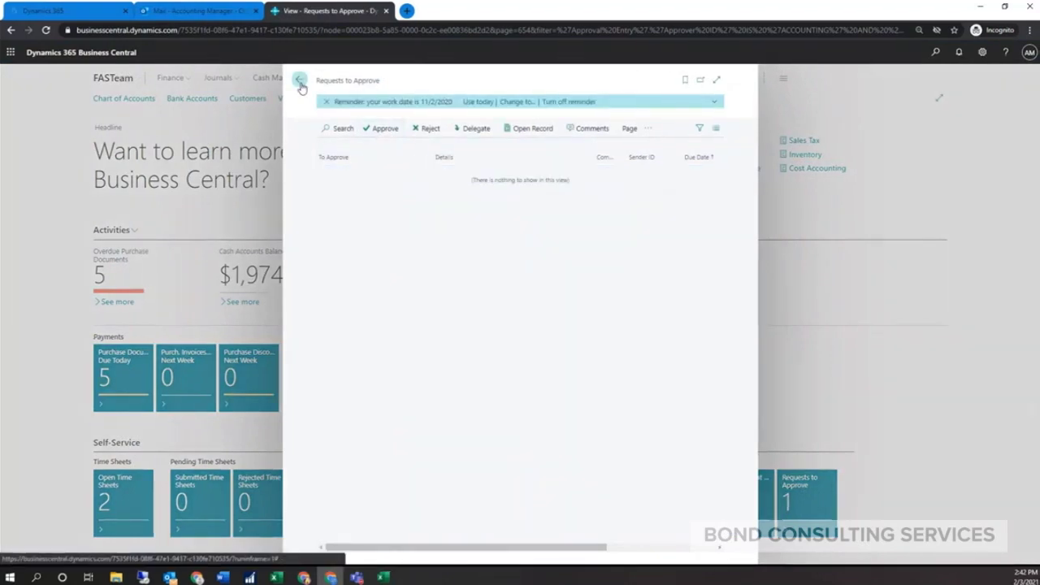
click(300, 82)
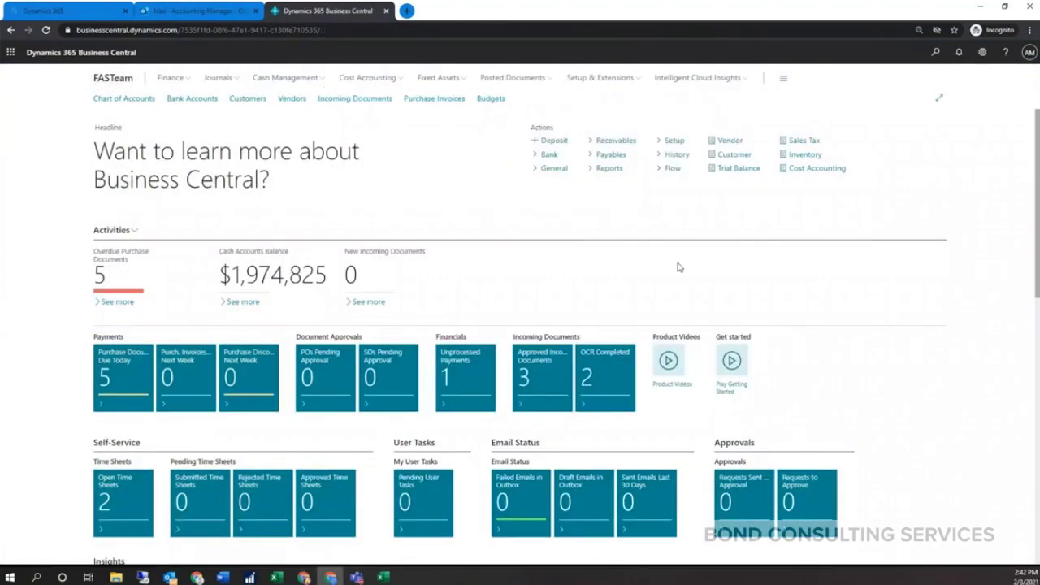
click(980, 6)
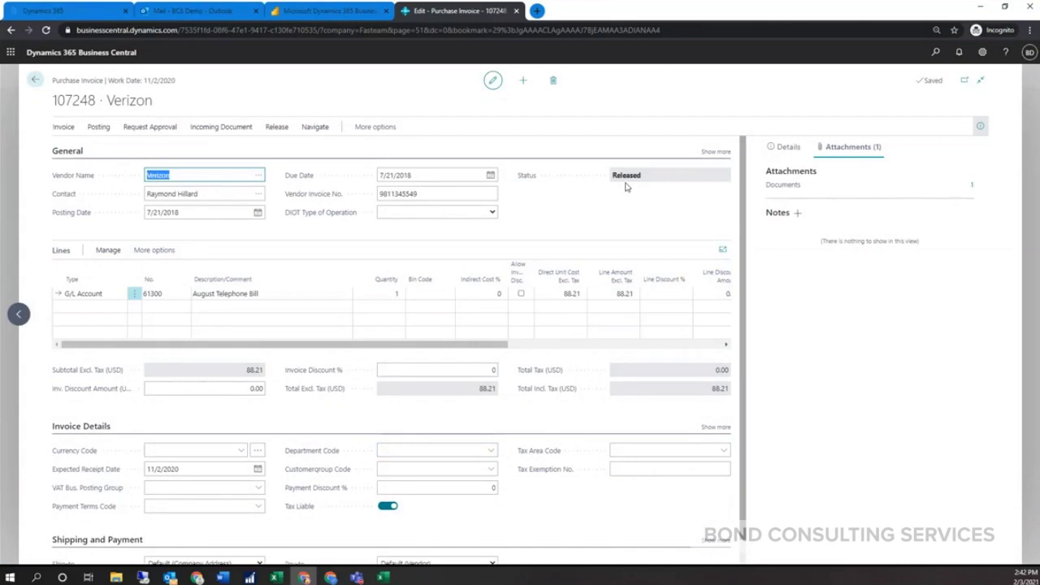
Step: Post Verizon invoice 107248 as posted invoice 108259 without opening it
click(98, 128)
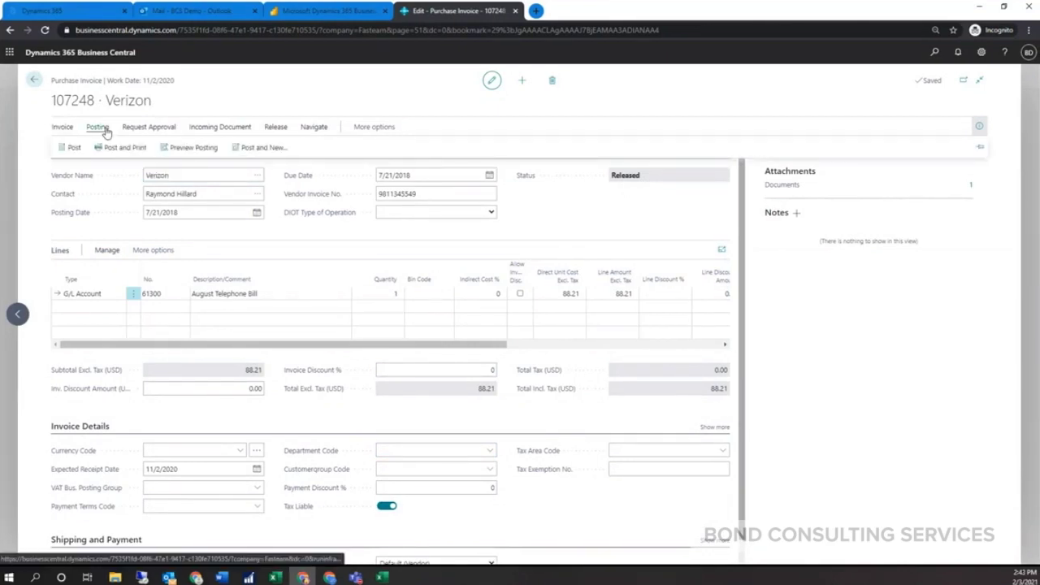
click(69, 148)
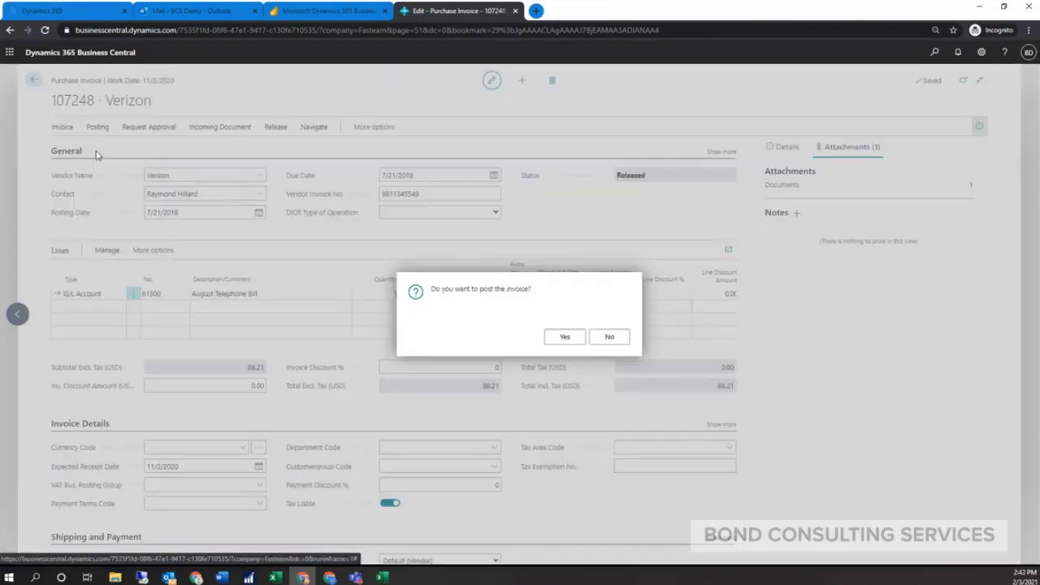
click(565, 338)
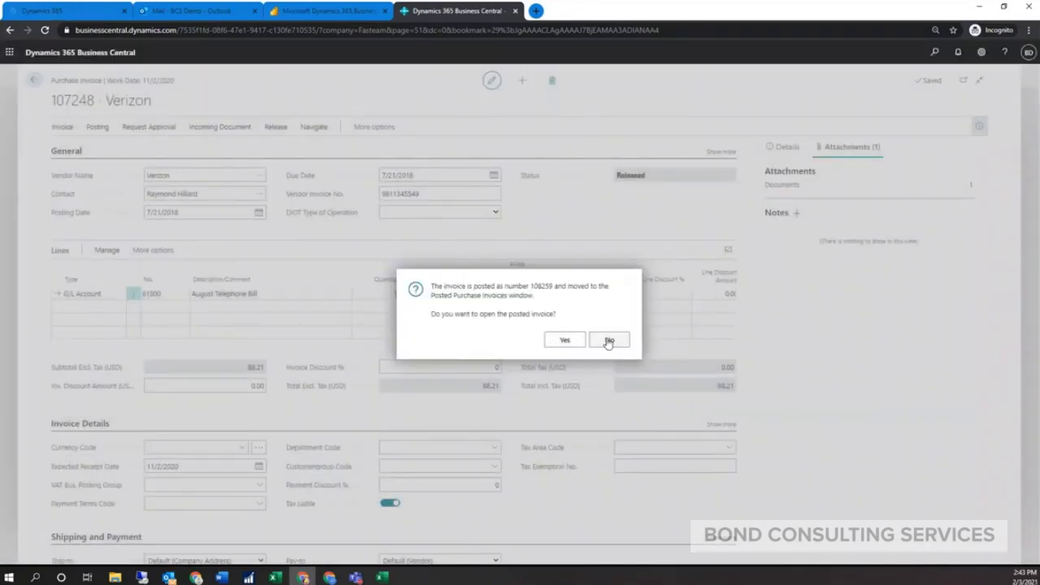
click(608, 342)
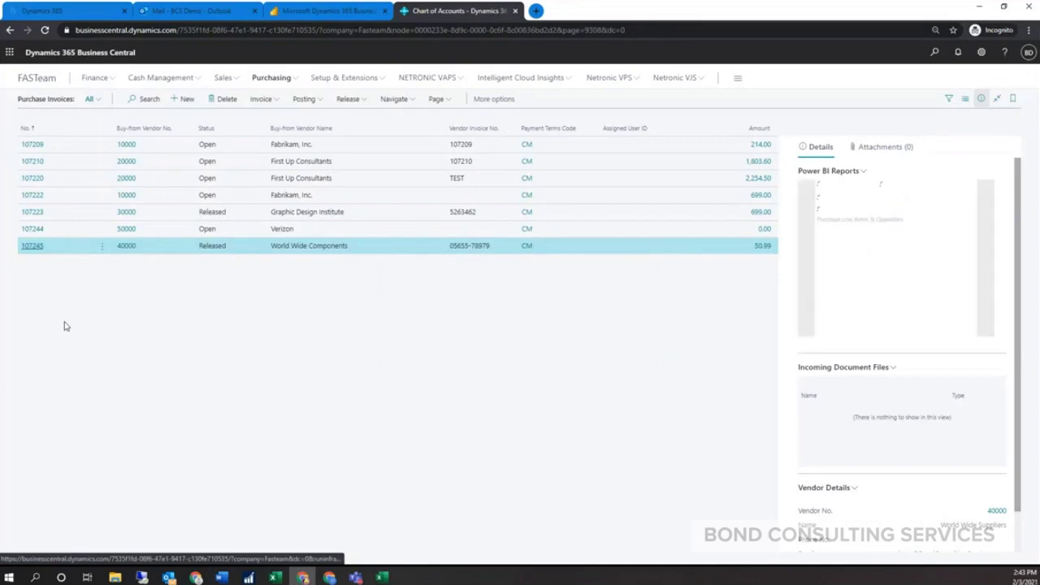
click(203, 15)
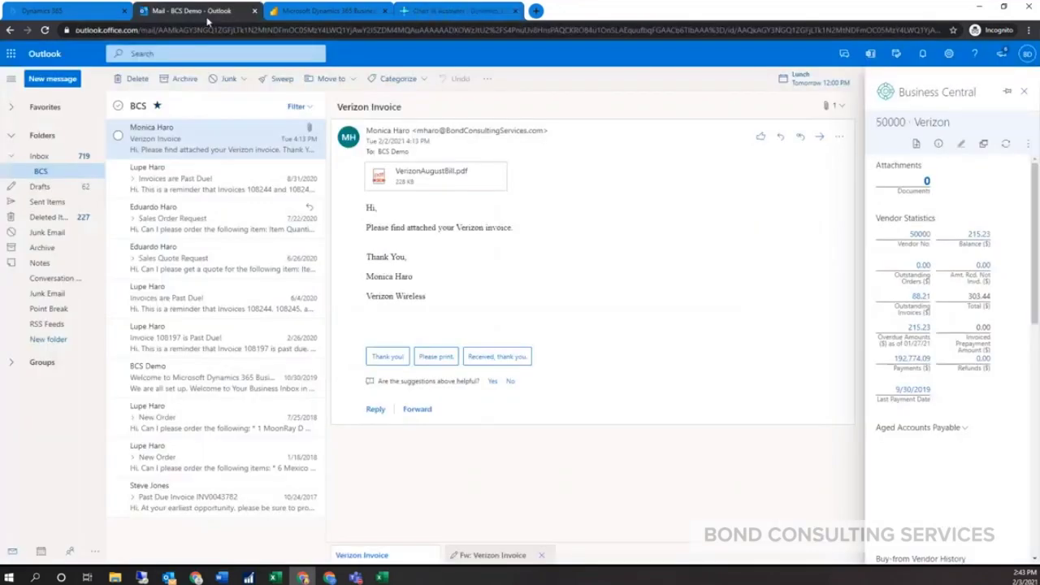
Step: Close the Verizon vendor pane and open World Wide Suppliers' Business Central details from the Invoices are Past Due! email
click(1025, 91)
click(205, 189)
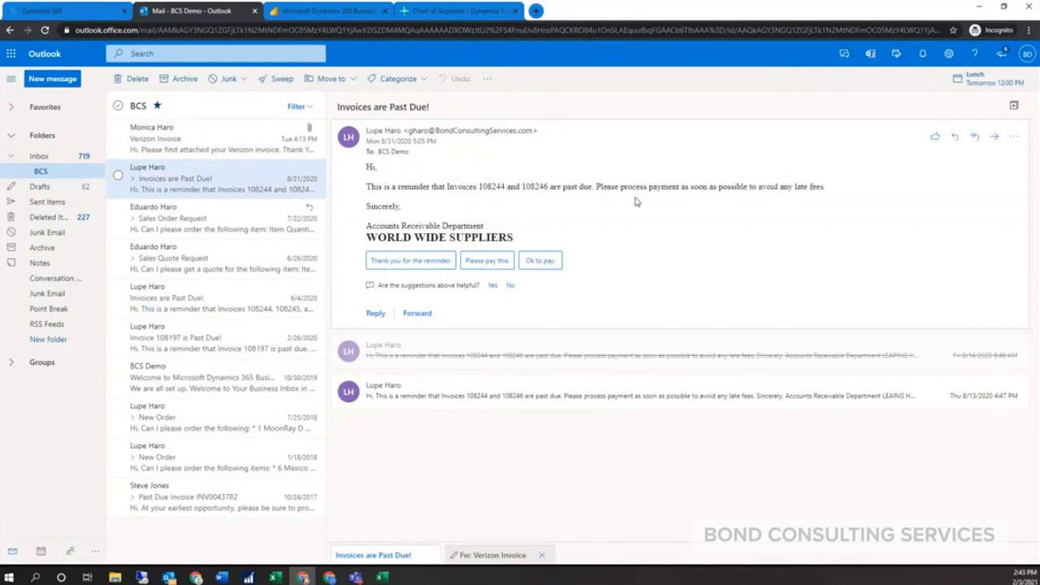
click(1013, 136)
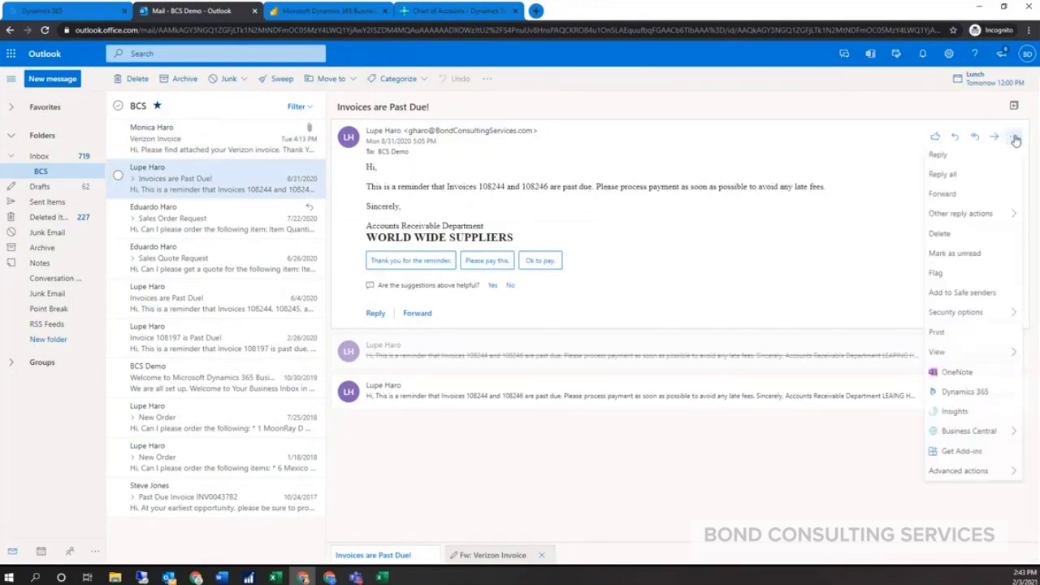
mouse_move(971, 432)
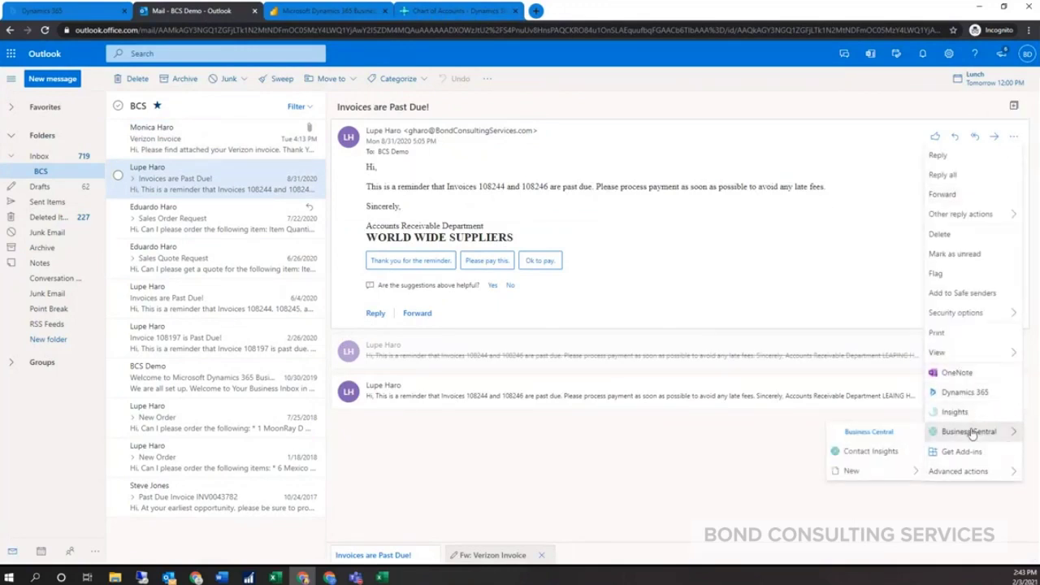
click(870, 452)
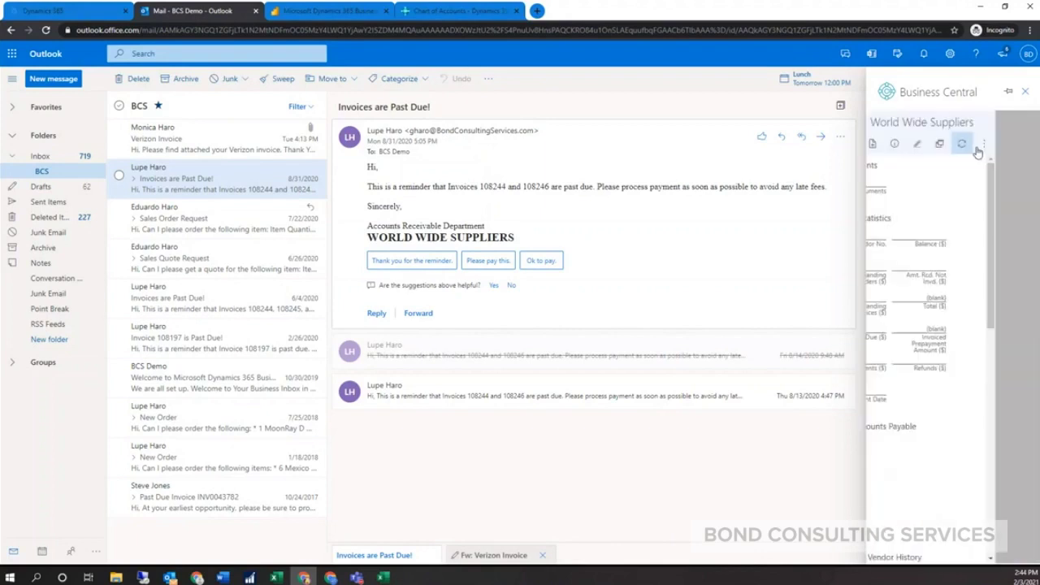
Step: Drill into the 9,186.58 balance to list ledger entries for invoices 108246 and 108244
scroll(997, 321, down, 2)
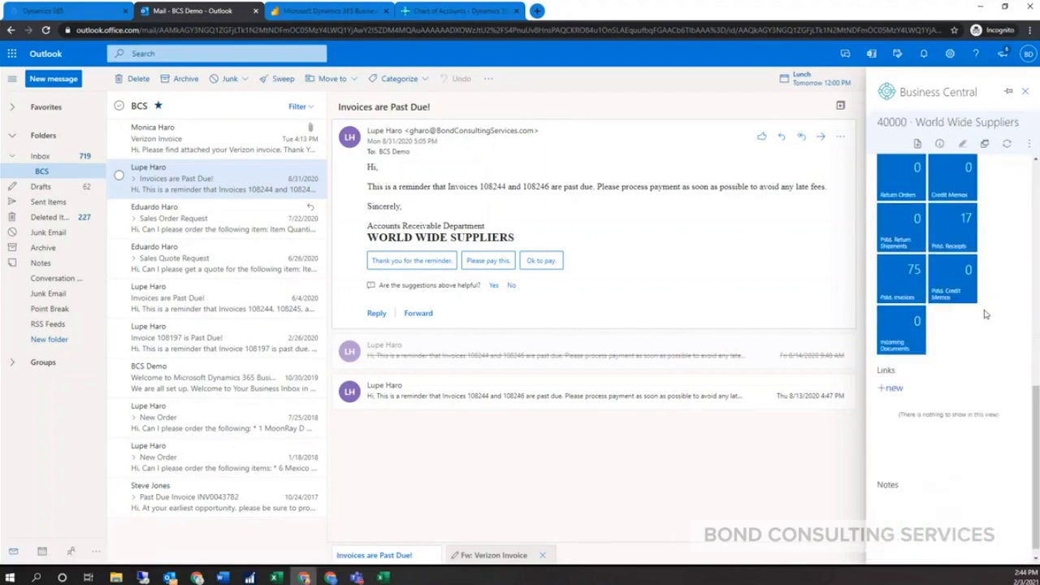
scroll(984, 260, up, 5)
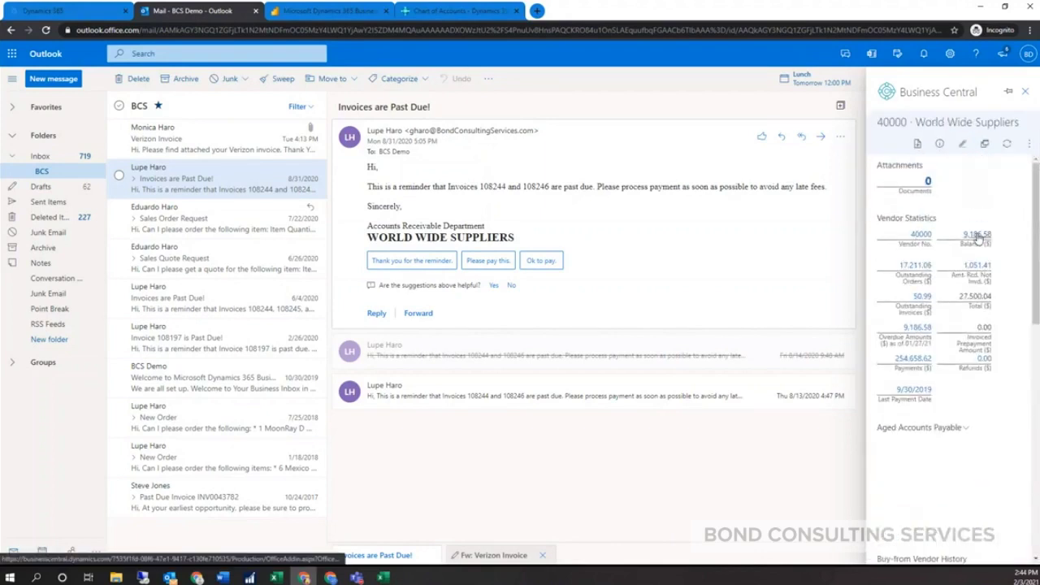
click(978, 236)
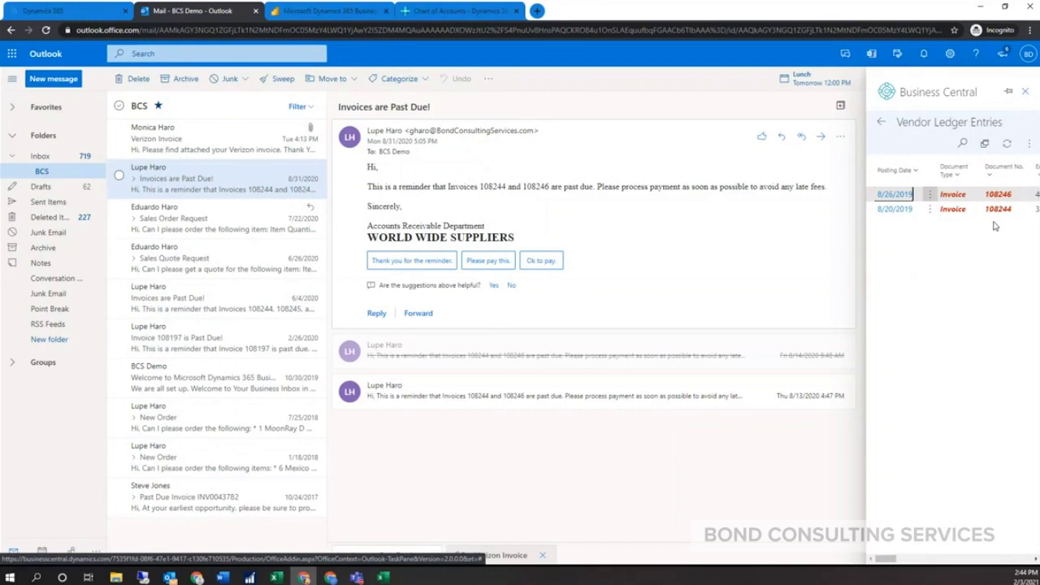
click(892, 199)
scroll(975, 335, down, 2)
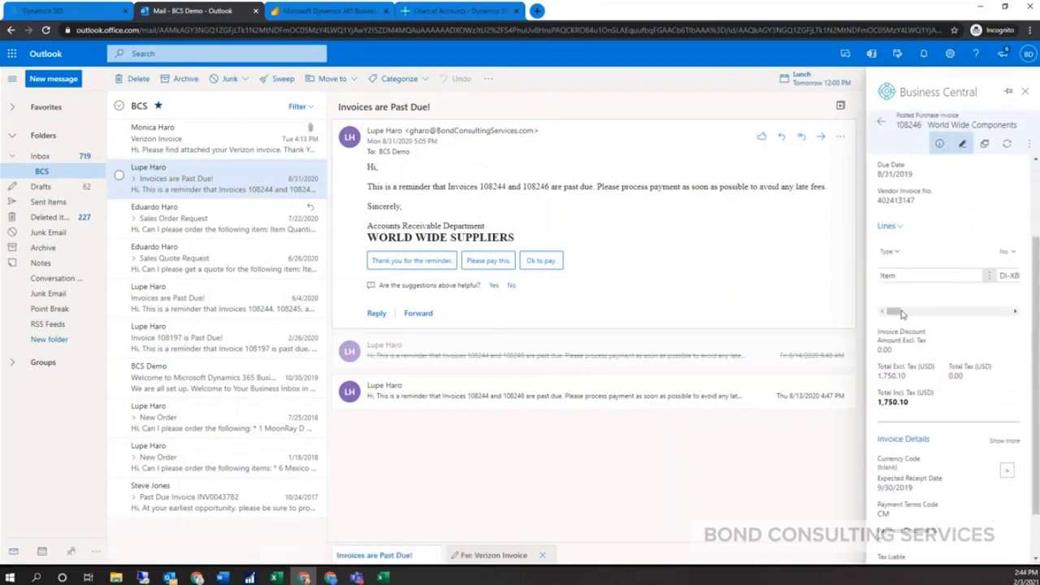
mouse_move(902, 314)
mouse_down()
mouse_move(926, 315)
mouse_move(894, 316)
mouse_up()
scroll(936, 355, down, 1)
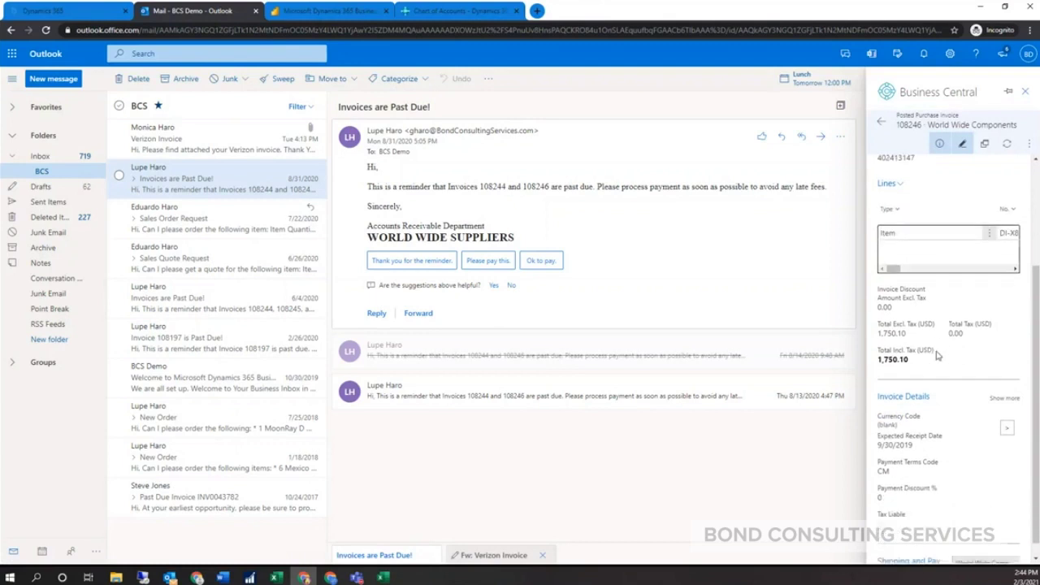
scroll(936, 356, up, 3)
click(882, 122)
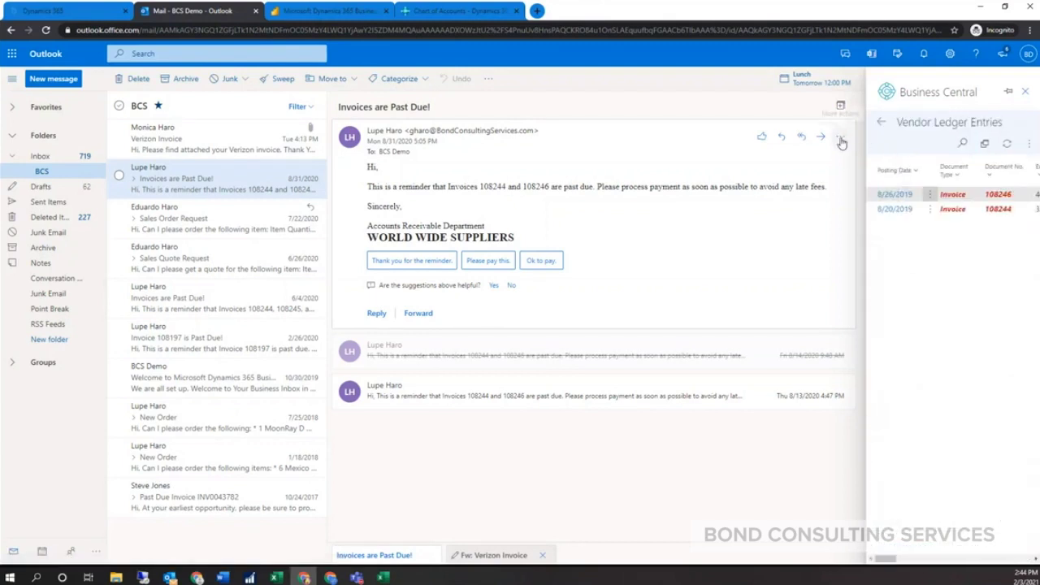
click(884, 122)
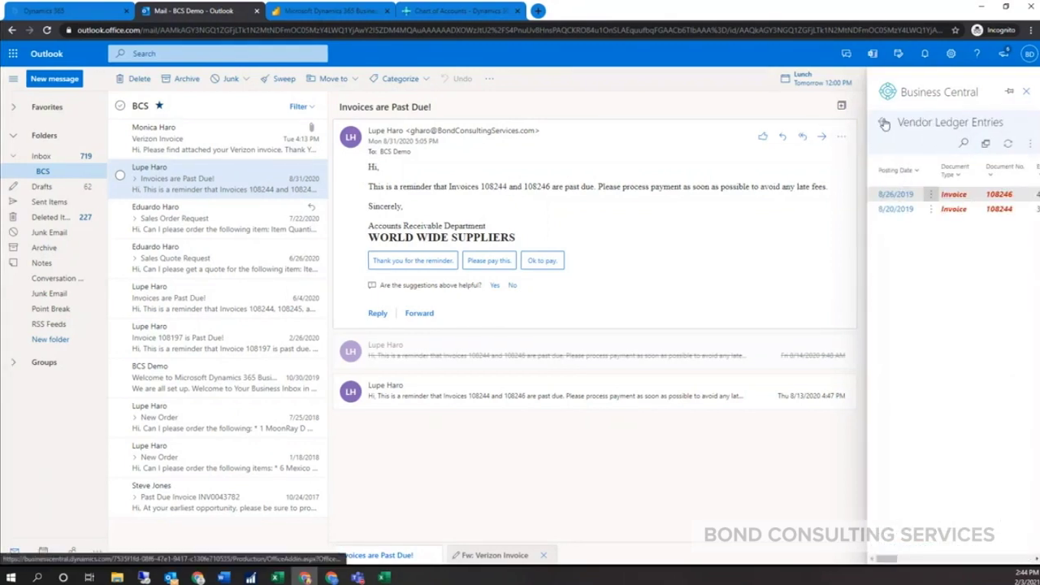